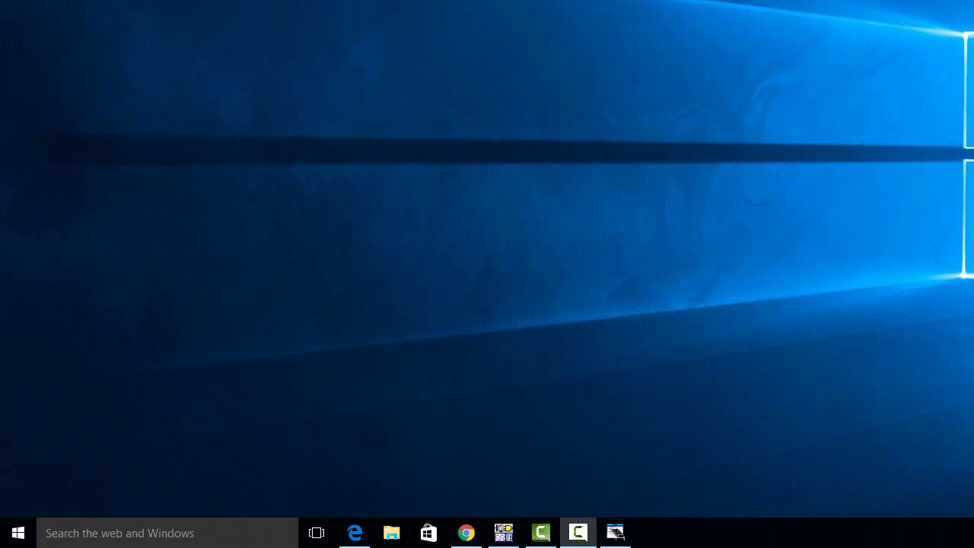
- Launch Library Manager from the Tina 10 - Industrial group in the Start menu
click(19, 537)
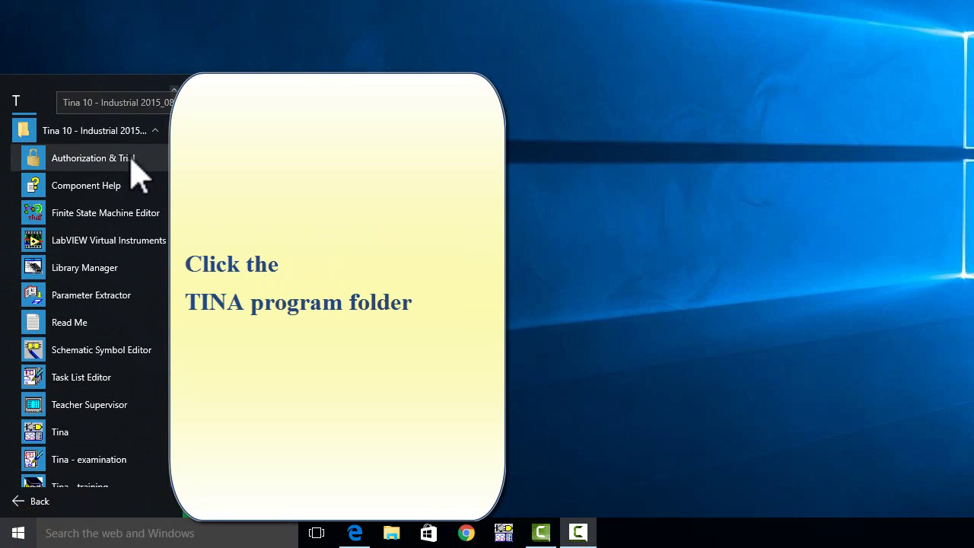
click(121, 274)
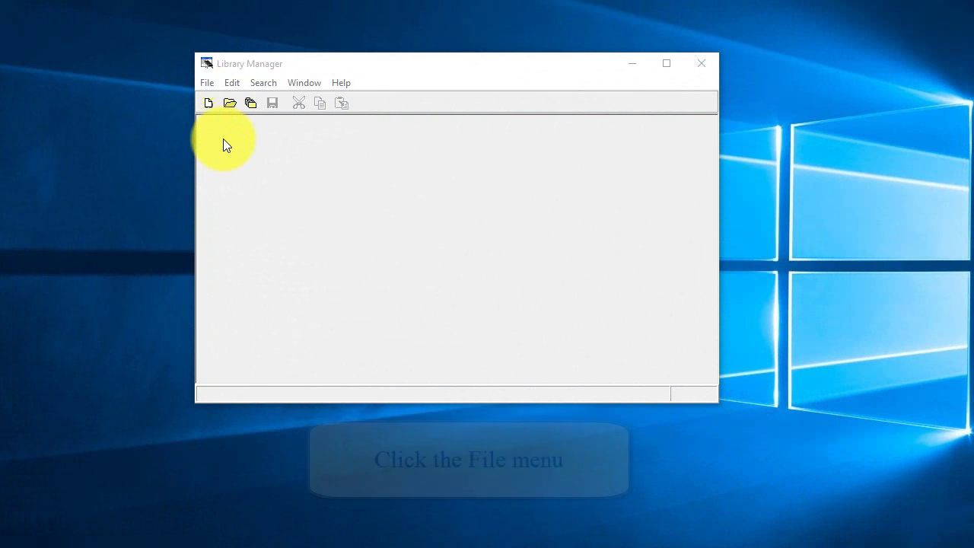
- Start collecting 'S' parameter files with Examples\RF as the work directory
click(206, 87)
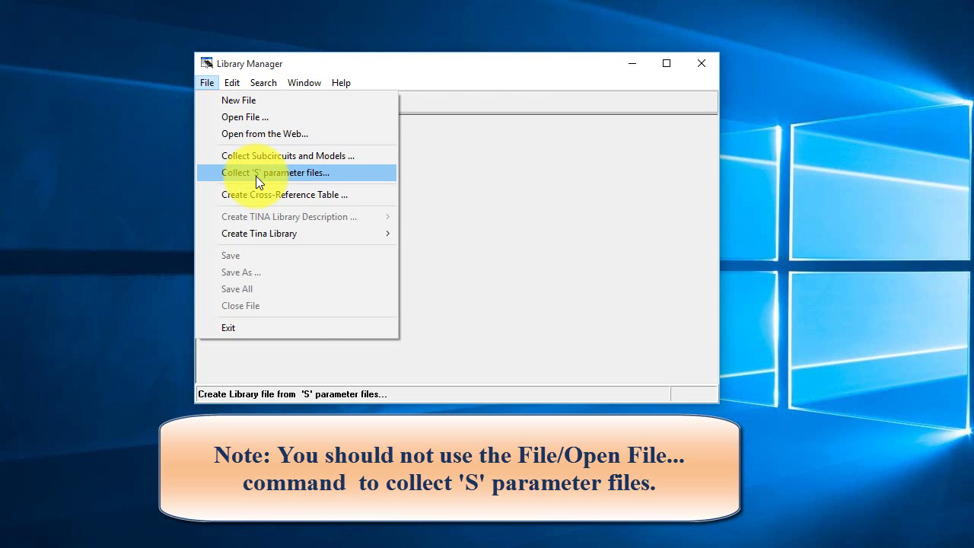
click(256, 172)
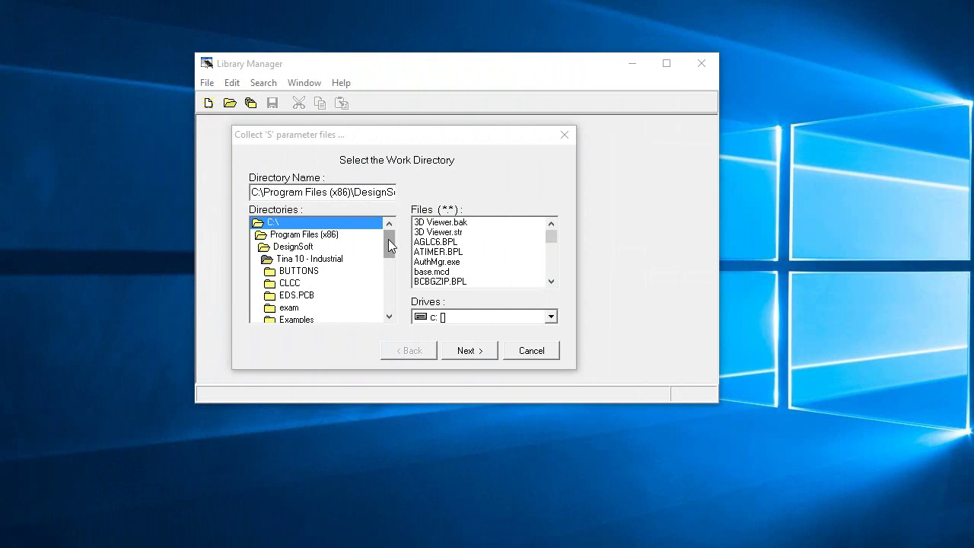
drag(389, 241, 387, 252)
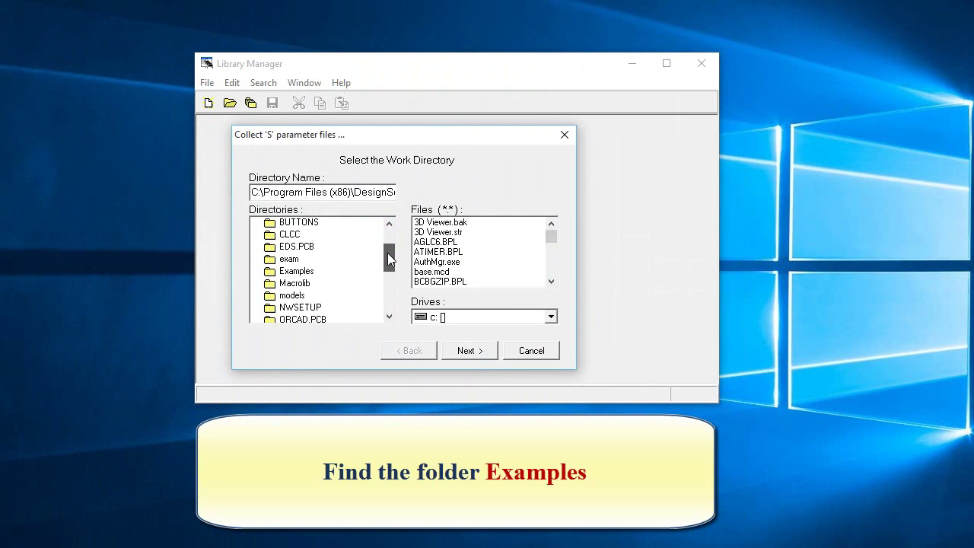
click(290, 274)
double_click(290, 274)
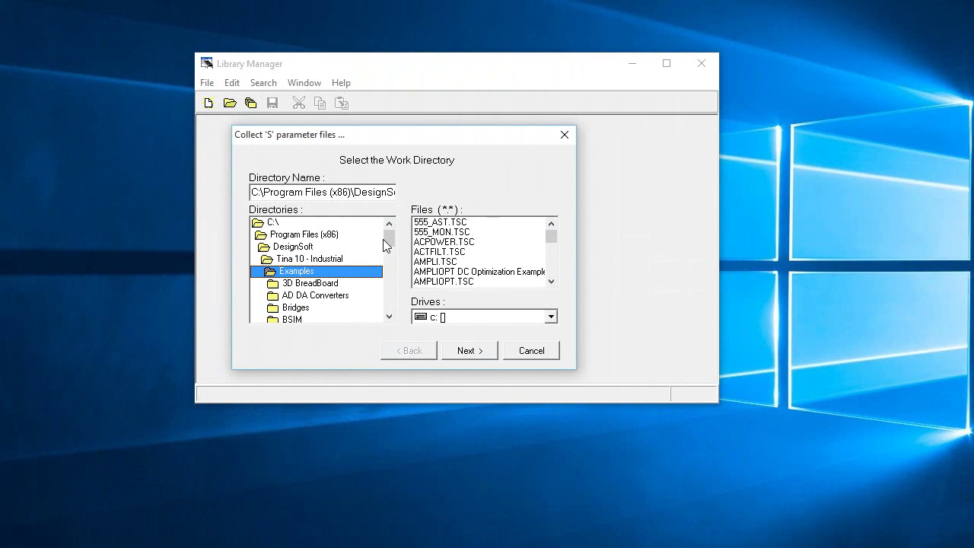
drag(389, 240, 385, 285)
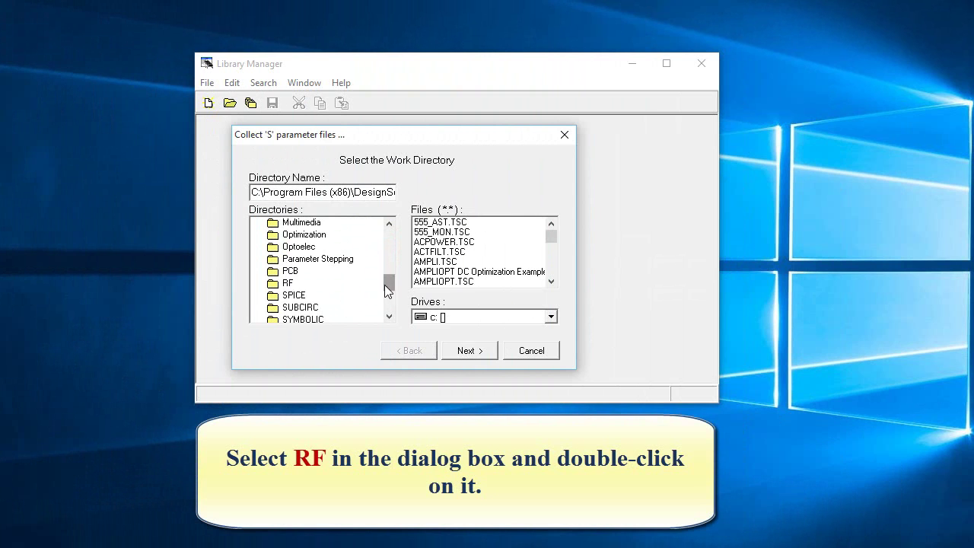
double_click(292, 285)
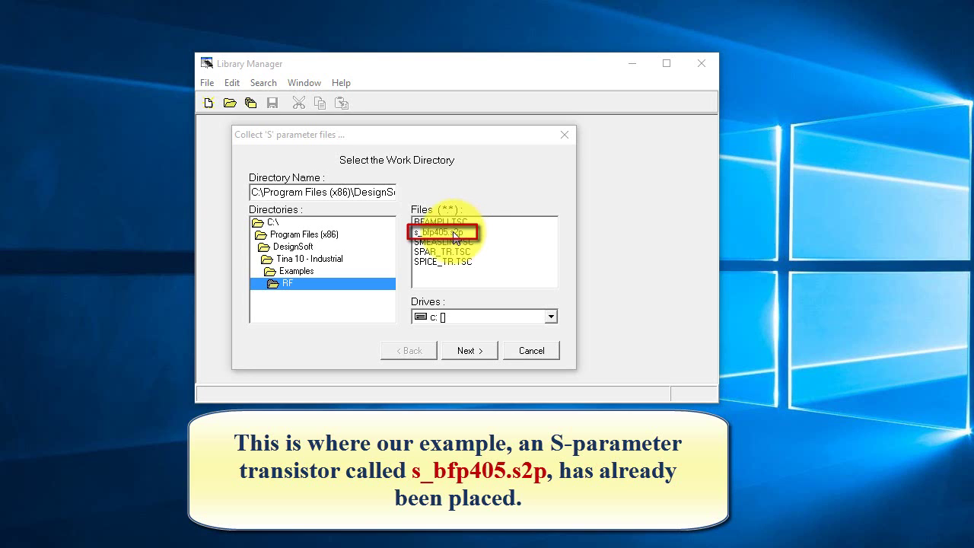
- Select s_bfp405.s2p in the RF folder's Files list
click(449, 233)
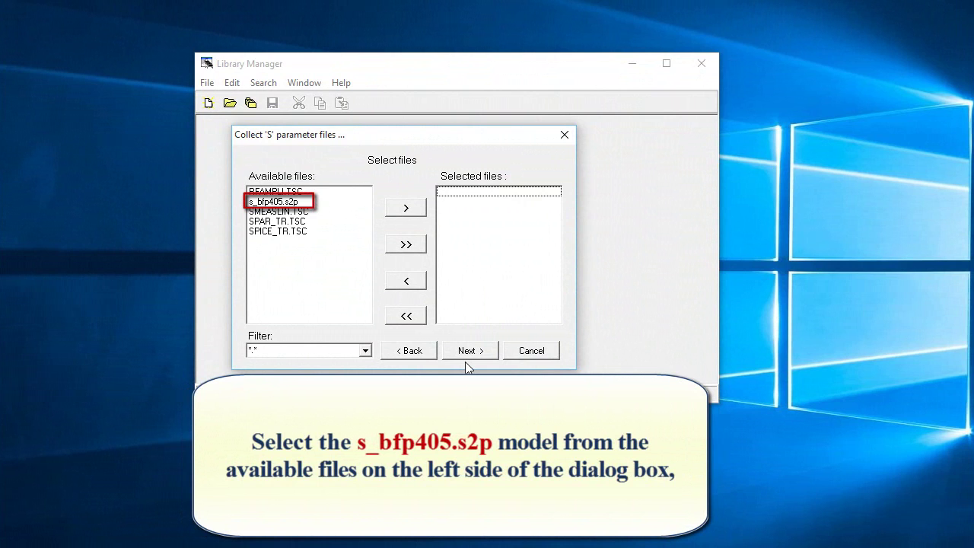
- Add s_bfp405.s2p to the selected files and continue to model naming
click(286, 202)
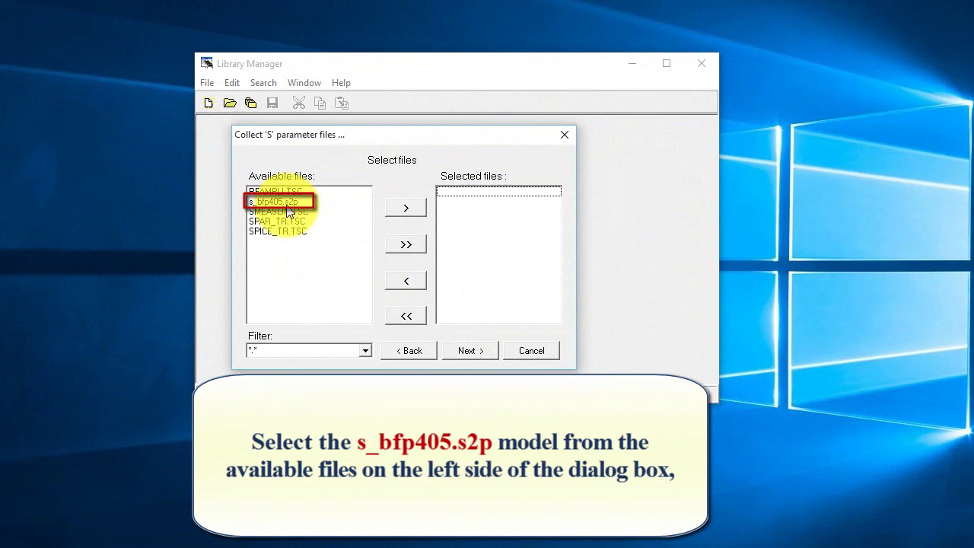
click(285, 204)
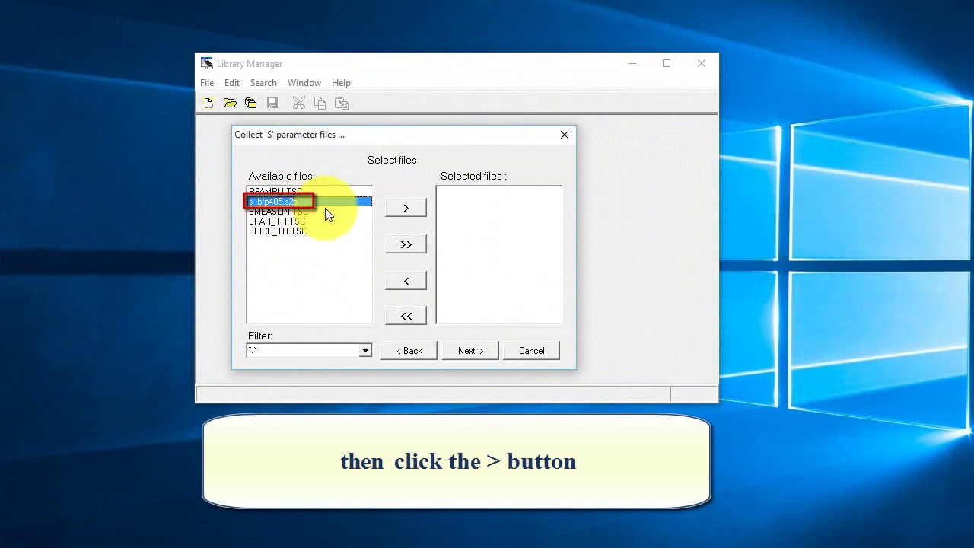
click(394, 212)
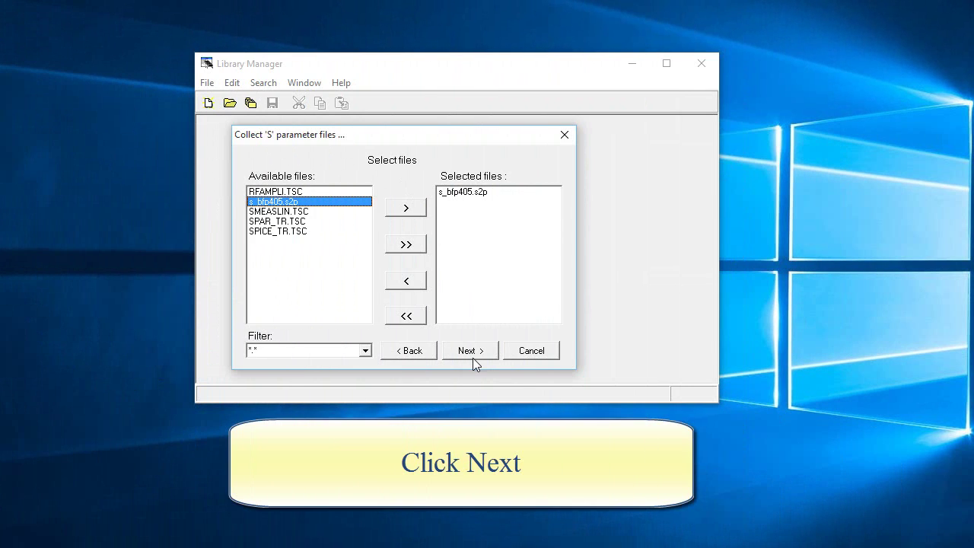
click(472, 355)
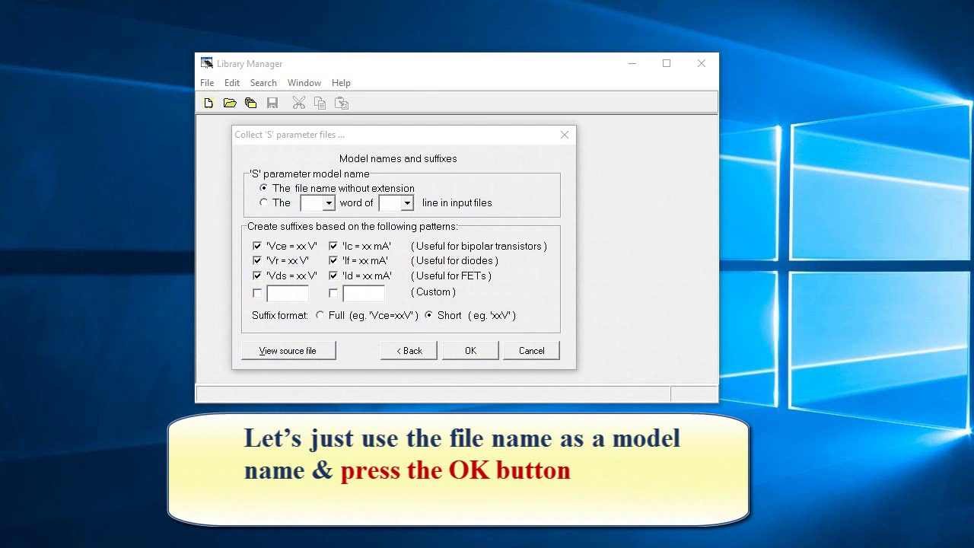
- Keep 'The file name without extension' as the model name option to build NONAME1.LIB
click(470, 352)
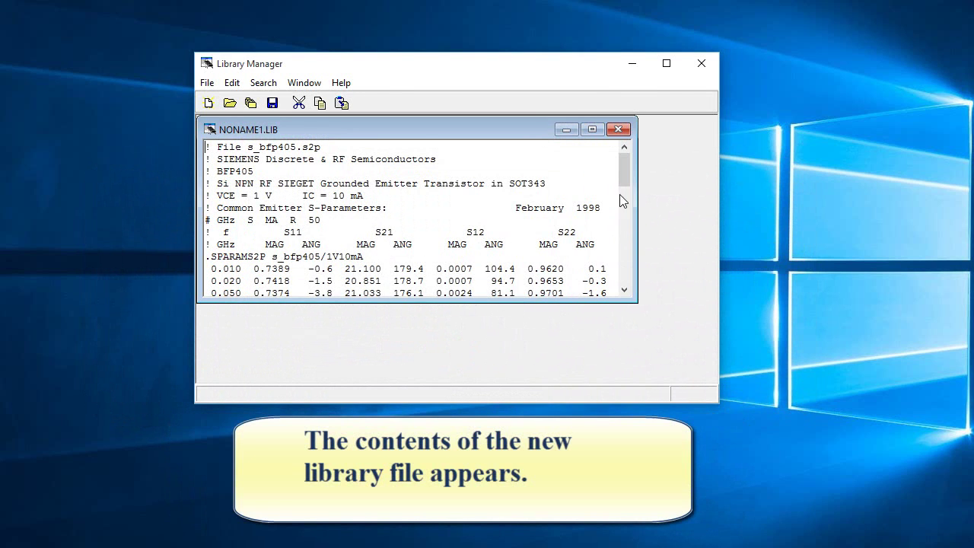
- Maximize NONAME1.LIB and save it as myslib in the Private catalog folder
click(591, 131)
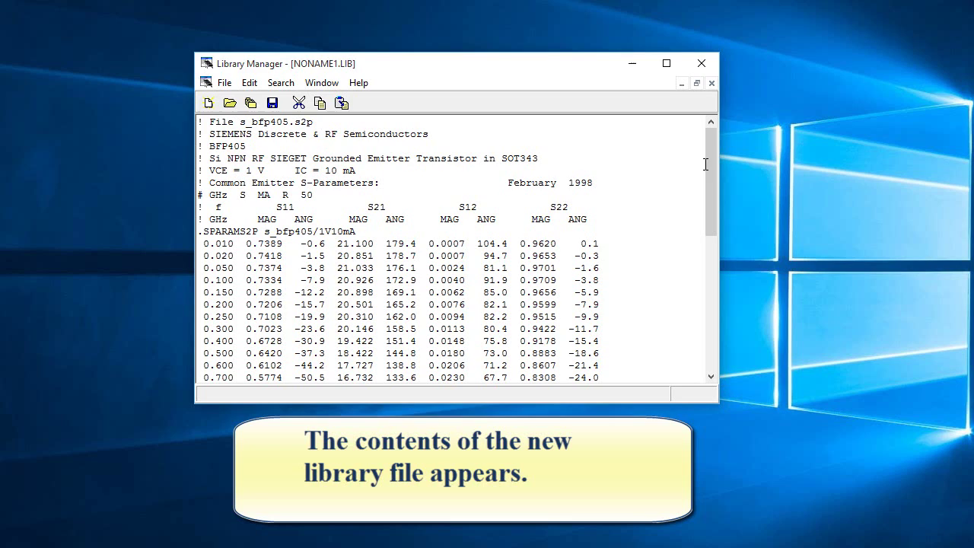
drag(707, 171, 703, 281)
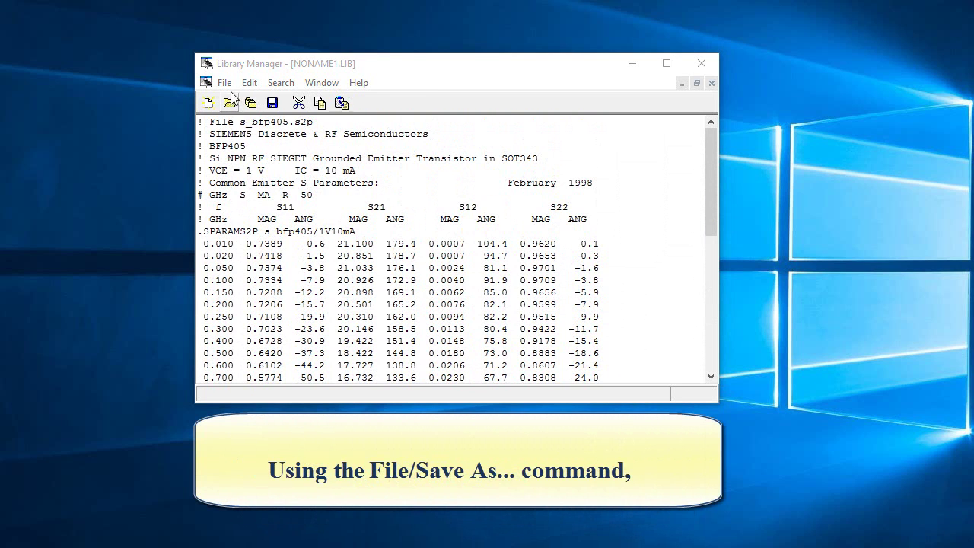
click(225, 84)
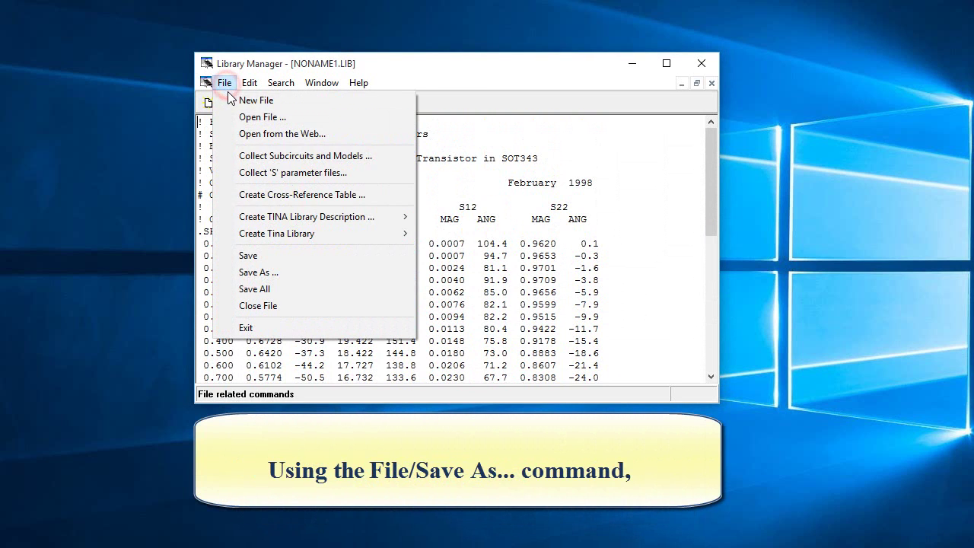
click(281, 275)
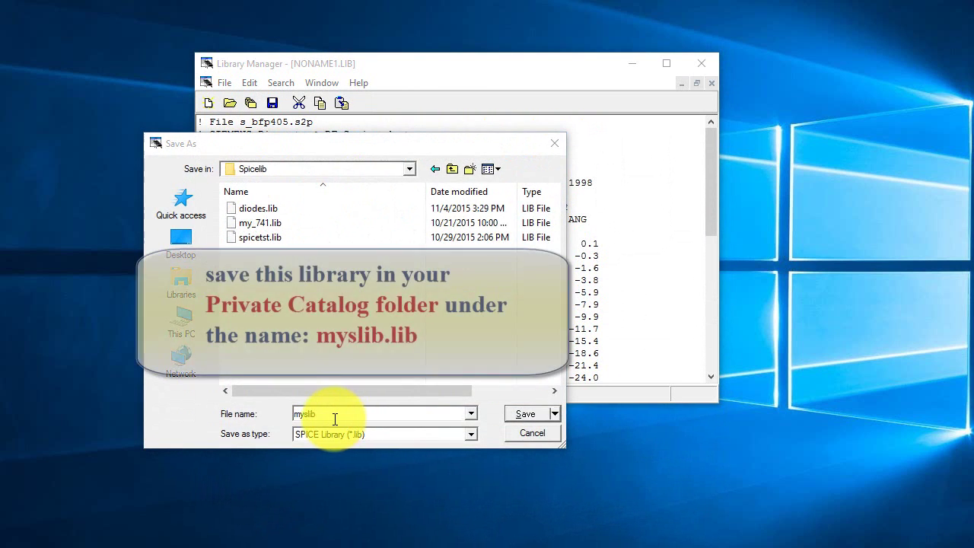
click(558, 413)
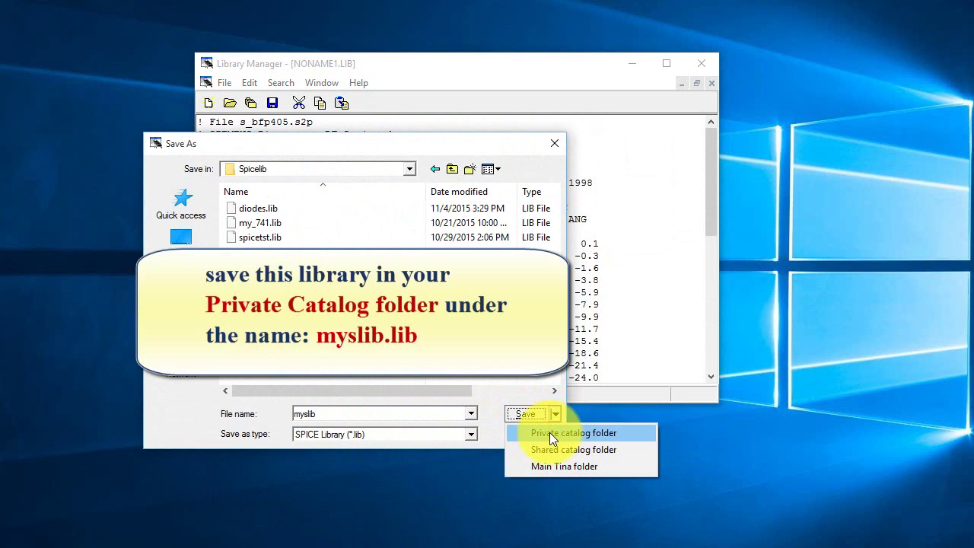
click(548, 434)
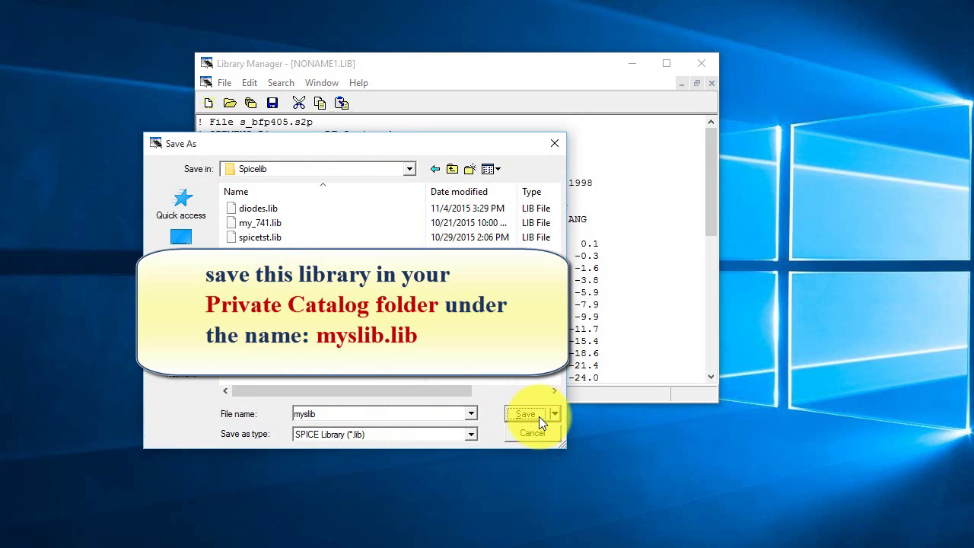
click(539, 416)
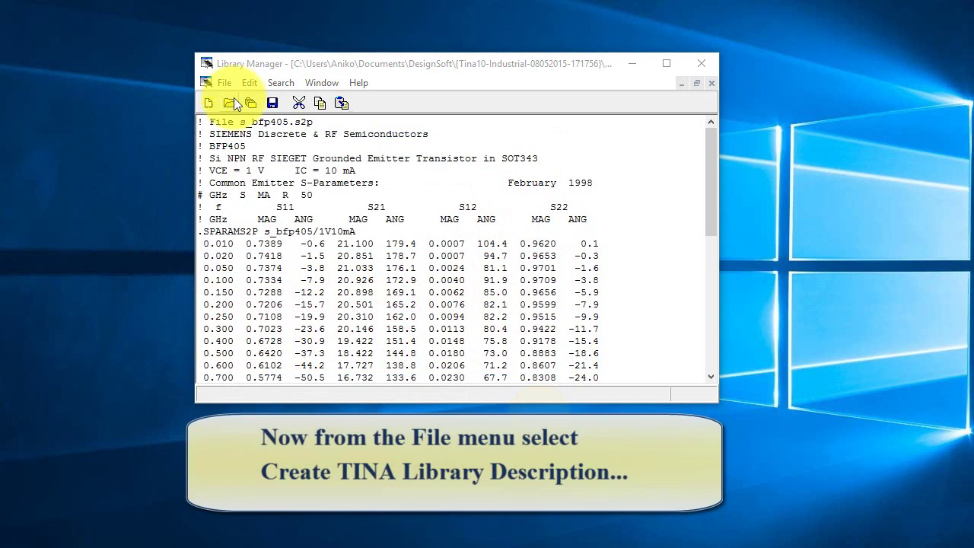
- Create an 'S' parameter library description with Manufacturer 'My S Parameter Library'
click(220, 84)
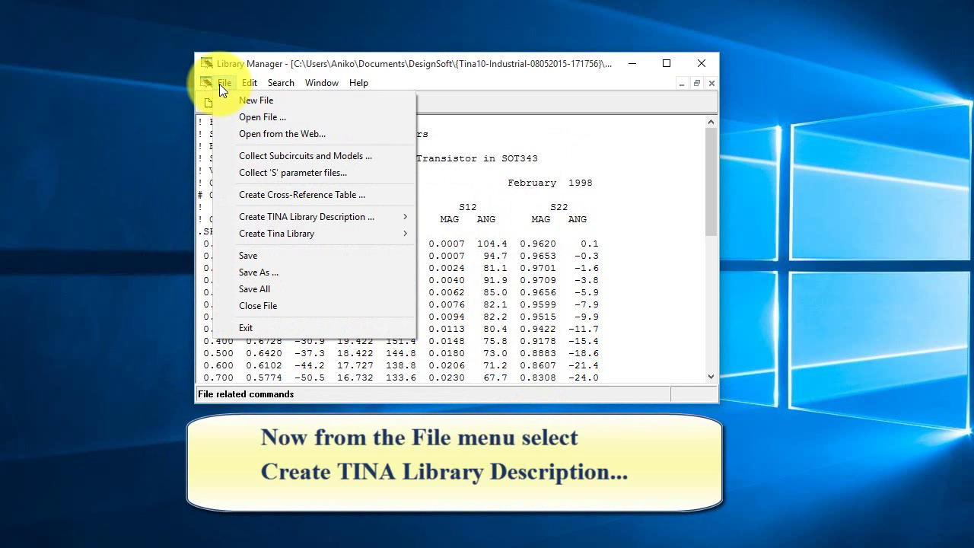
mouse_move(331, 218)
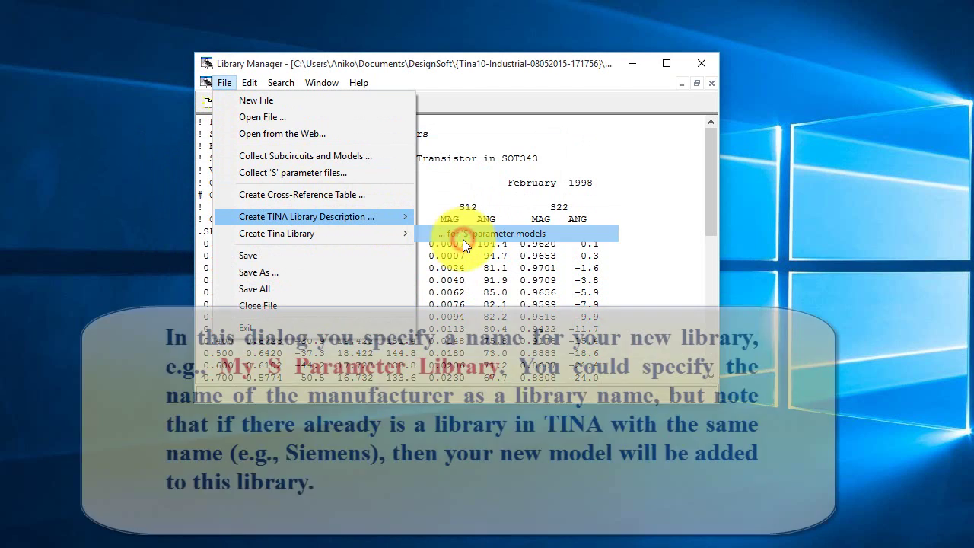
click(464, 240)
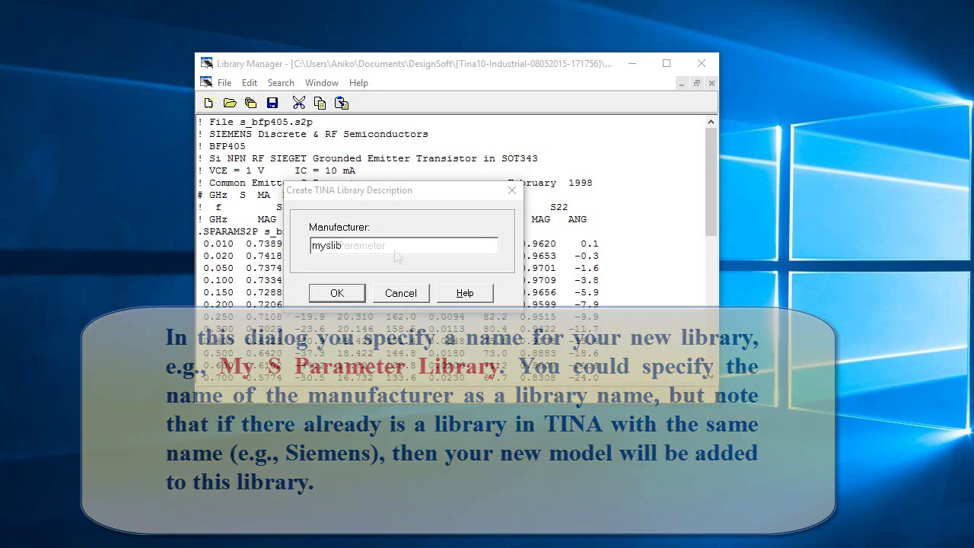
text(My S Parameter)
click(391, 246)
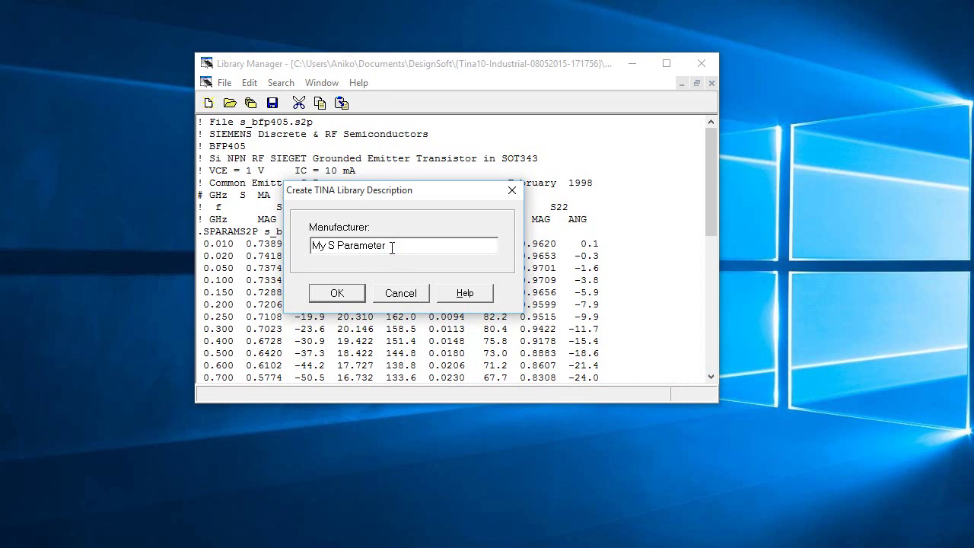
text(Library)
click(331, 296)
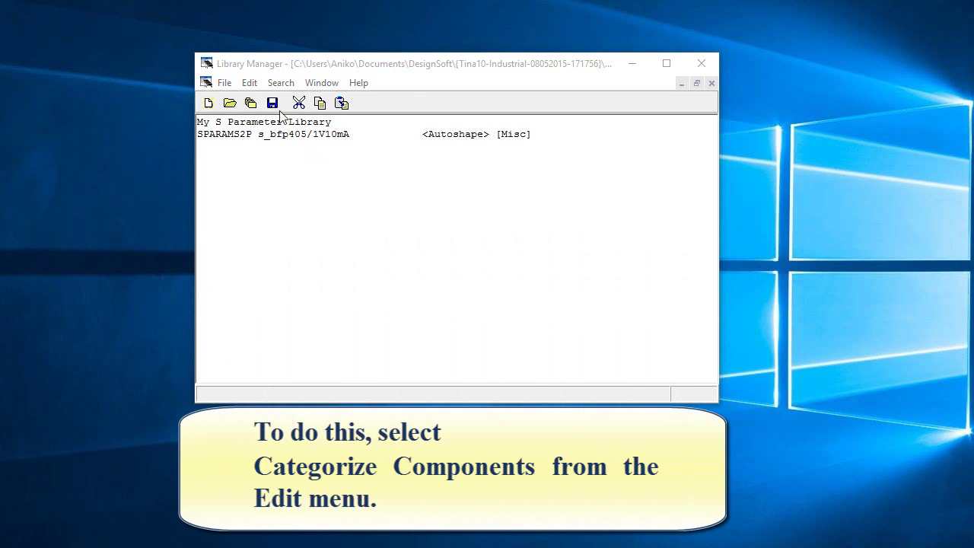
- Open the Edit menu over the My S Parameter Library description
click(252, 84)
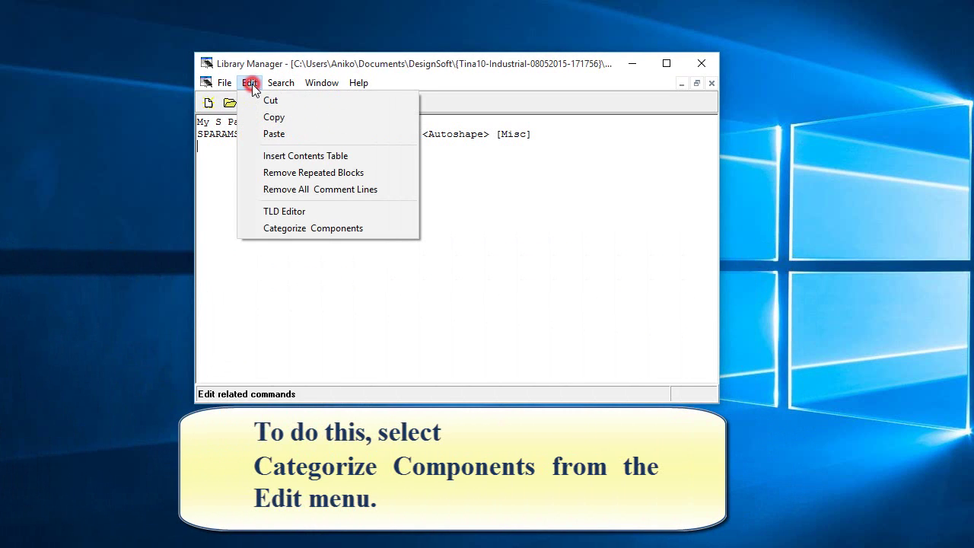
- Move SPARAMS2P s_bfp405/1V10mA from the IC's & others tab to the Transistors page
click(322, 231)
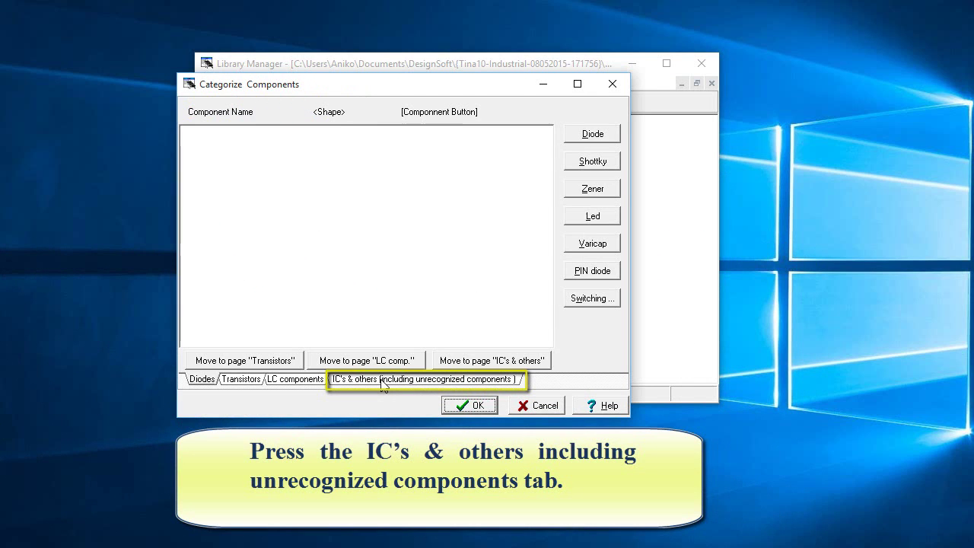
click(382, 383)
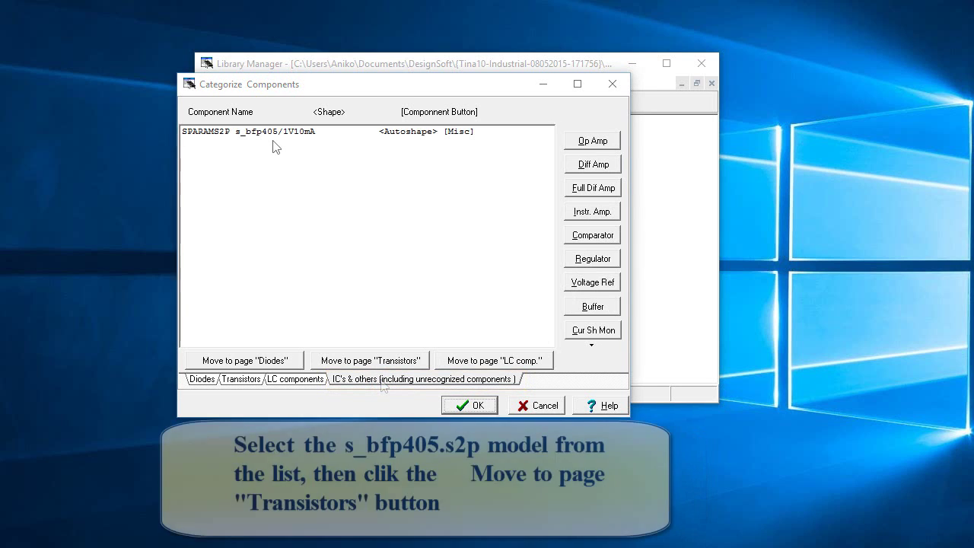
click(262, 133)
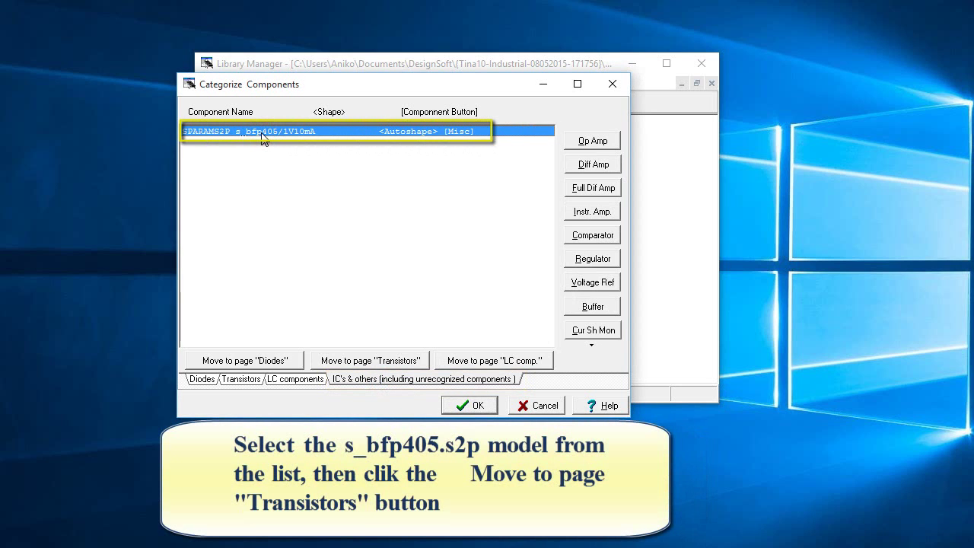
click(355, 364)
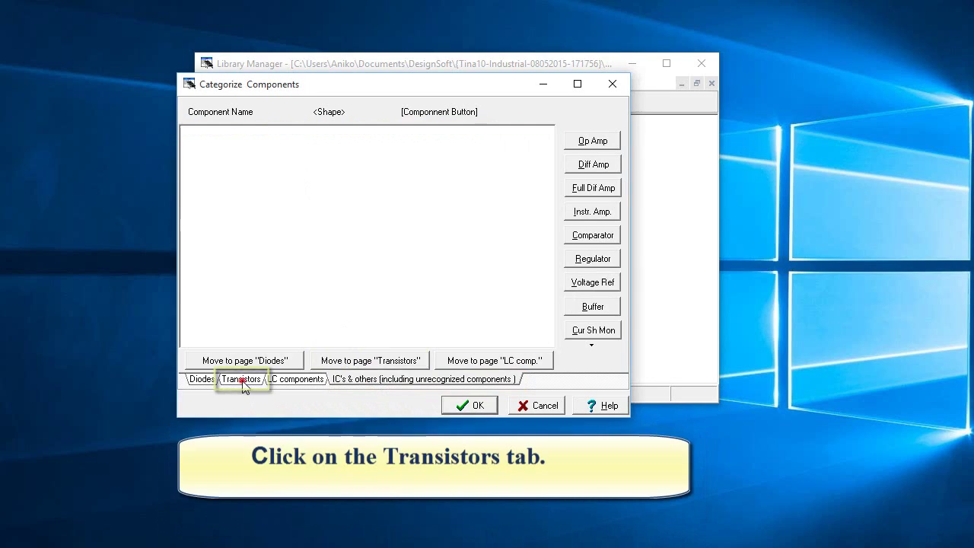
- Classify SPARAMS2P s_bfp405/1V10mA as NPN on the Transistors tab and confirm
click(242, 381)
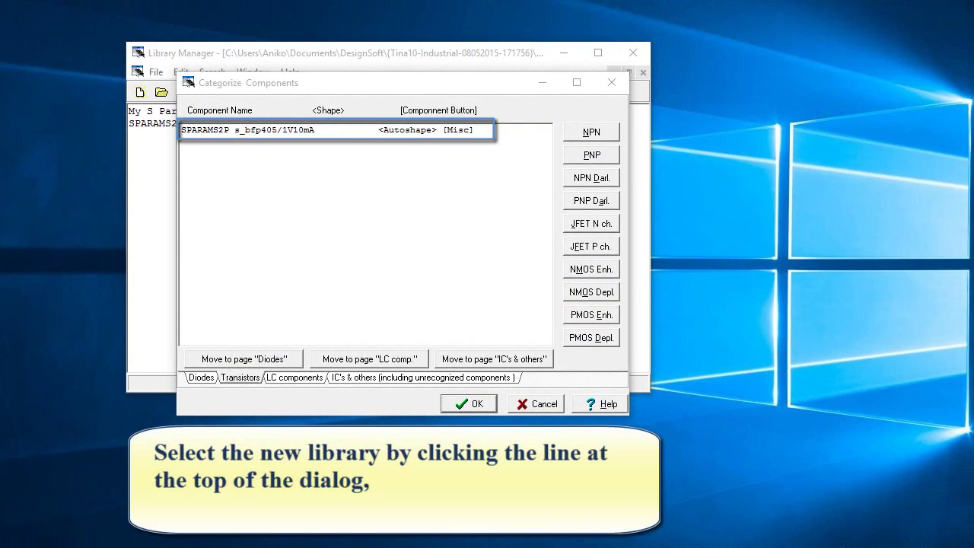
click(308, 131)
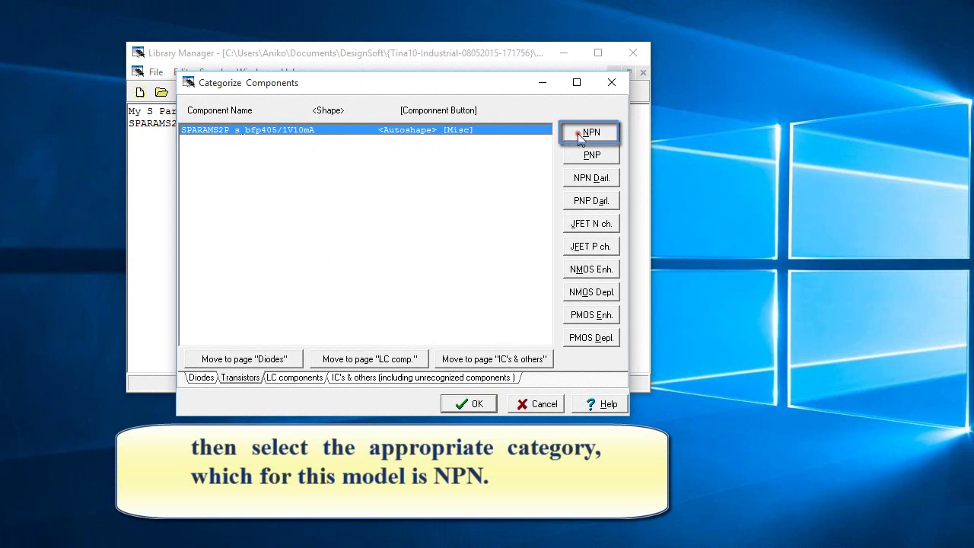
click(583, 135)
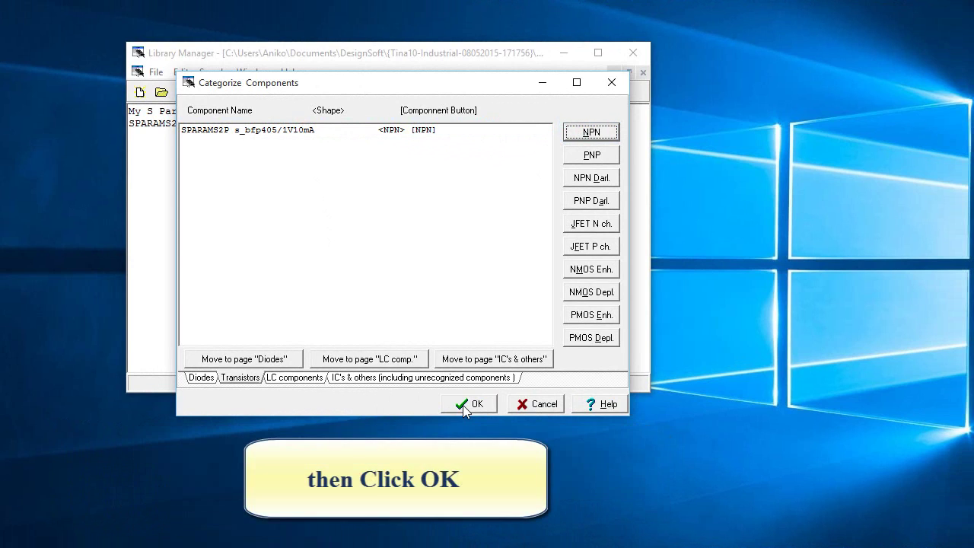
click(467, 404)
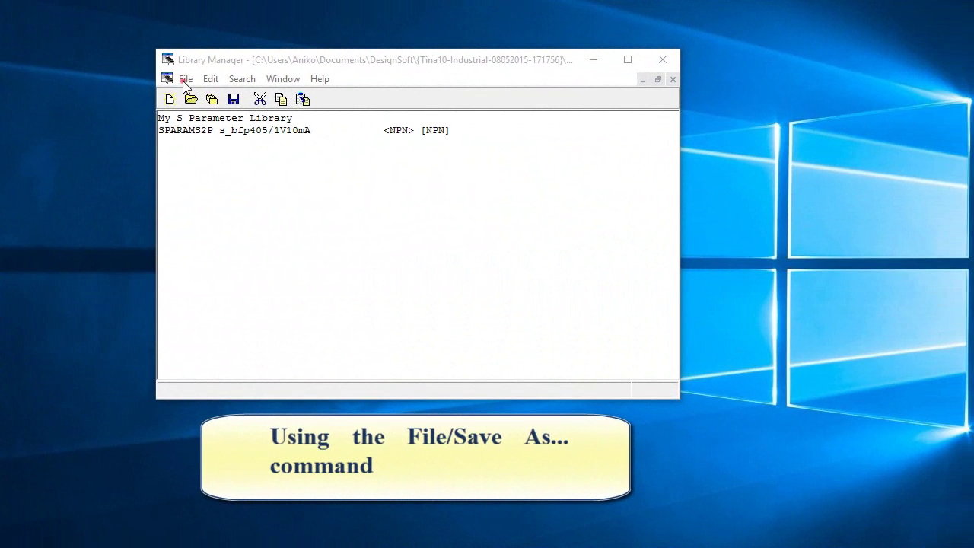
- Save the library description as myslib.tld into the Private catalog folder
click(185, 79)
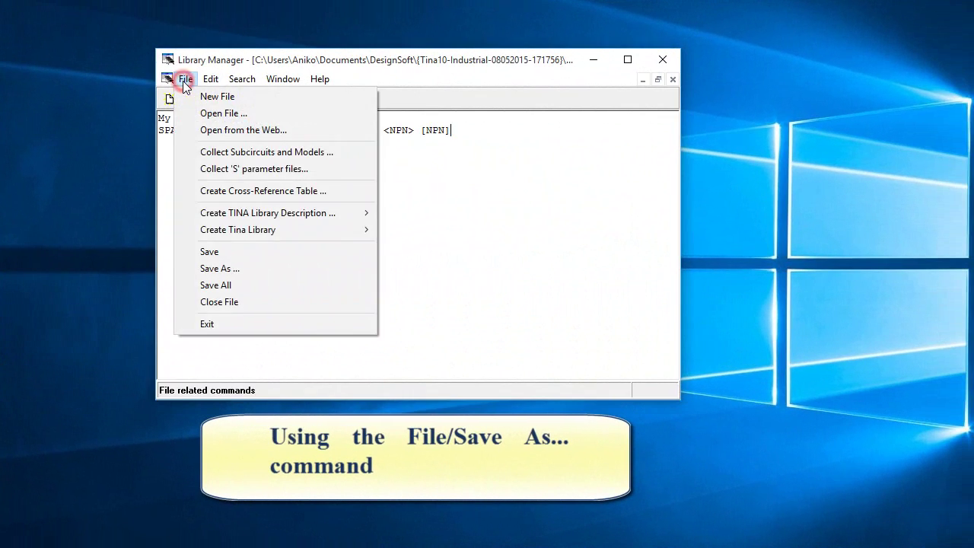
click(254, 268)
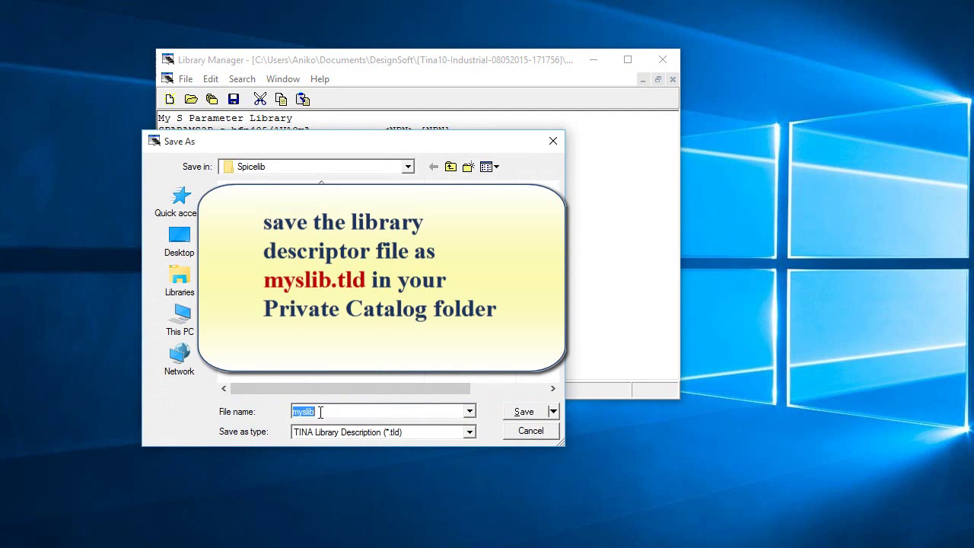
click(553, 411)
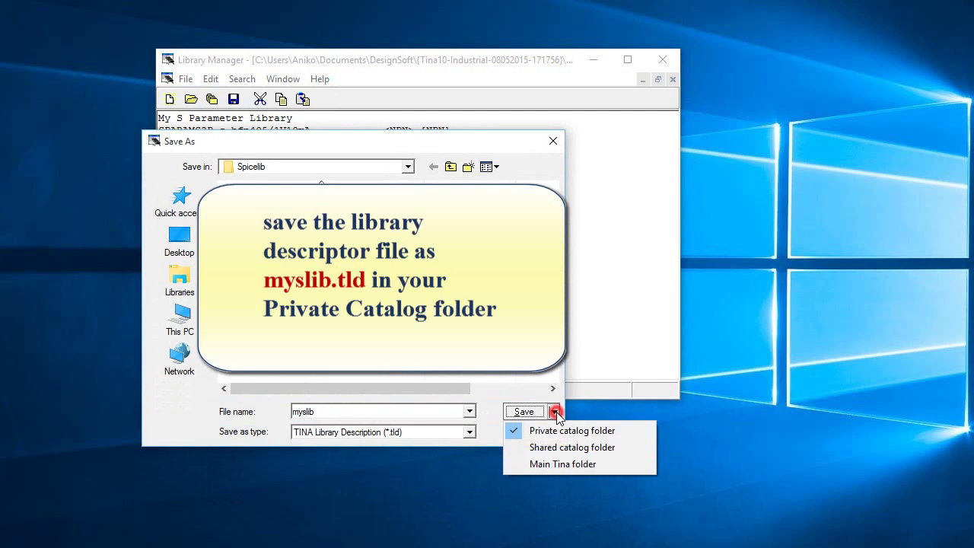
click(513, 432)
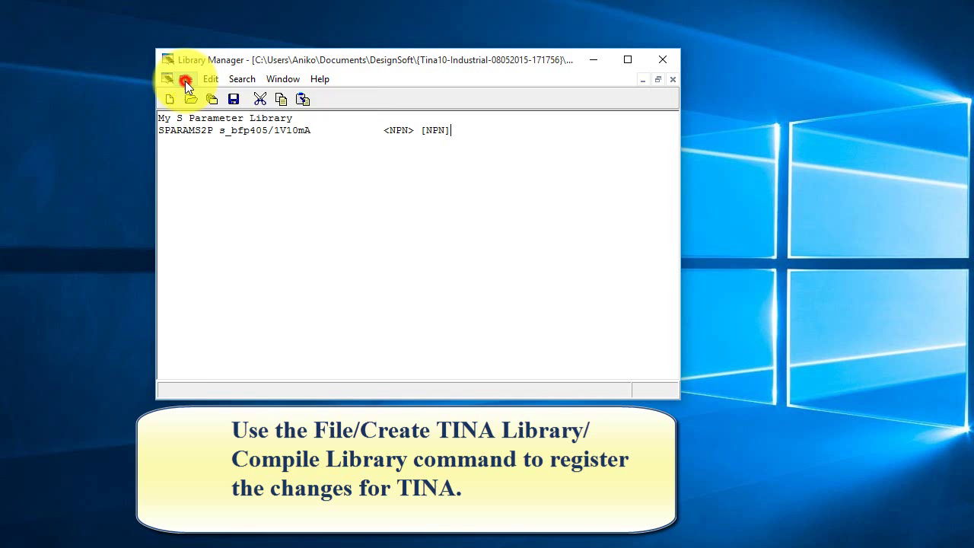
- Compile the S-parameter library via Create Tina Library > Compile Library
click(185, 81)
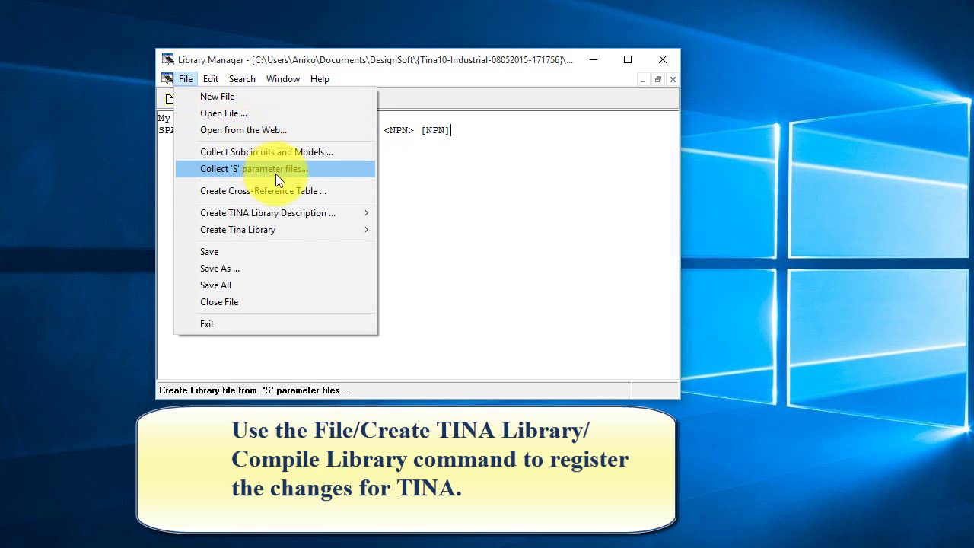
mouse_move(320, 228)
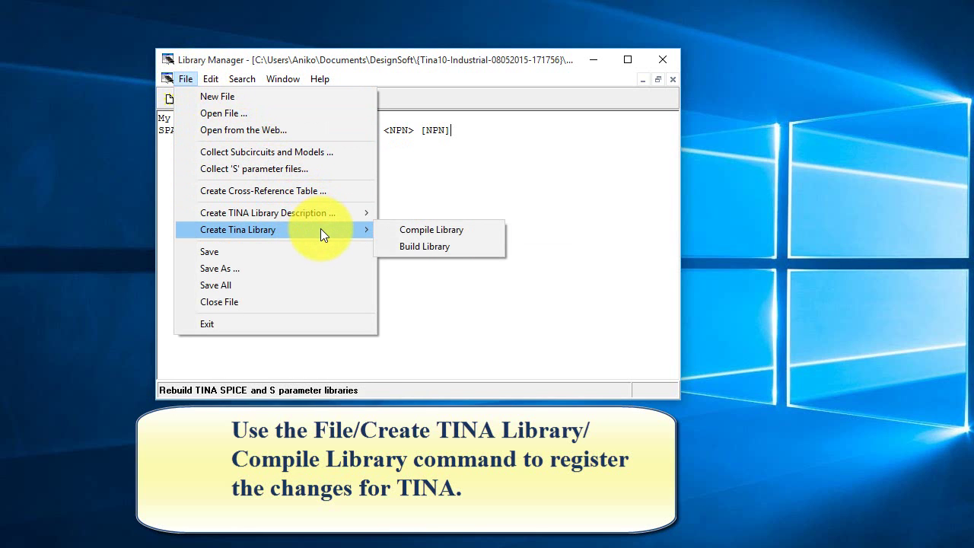
click(420, 234)
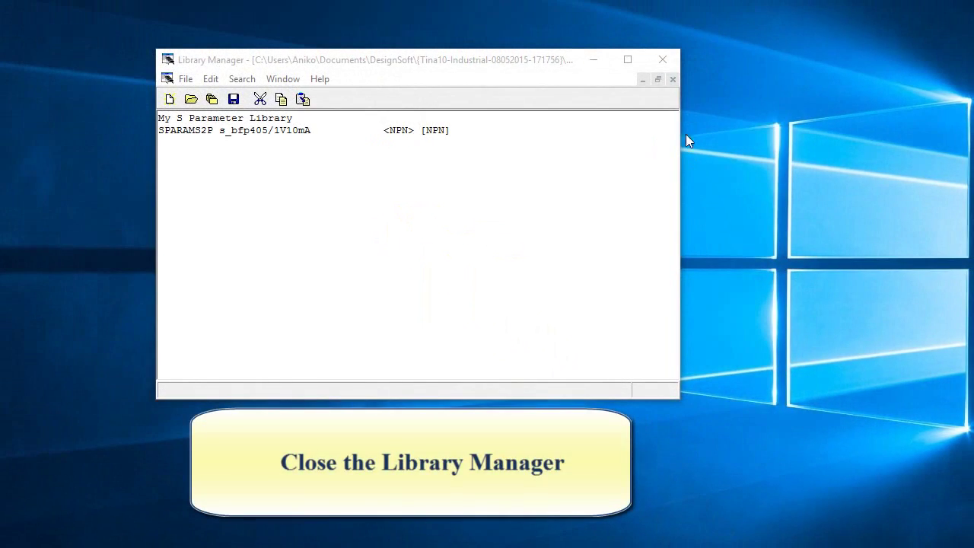
- Close Library Manager and launch TINA 10 from its desktop icon
click(663, 61)
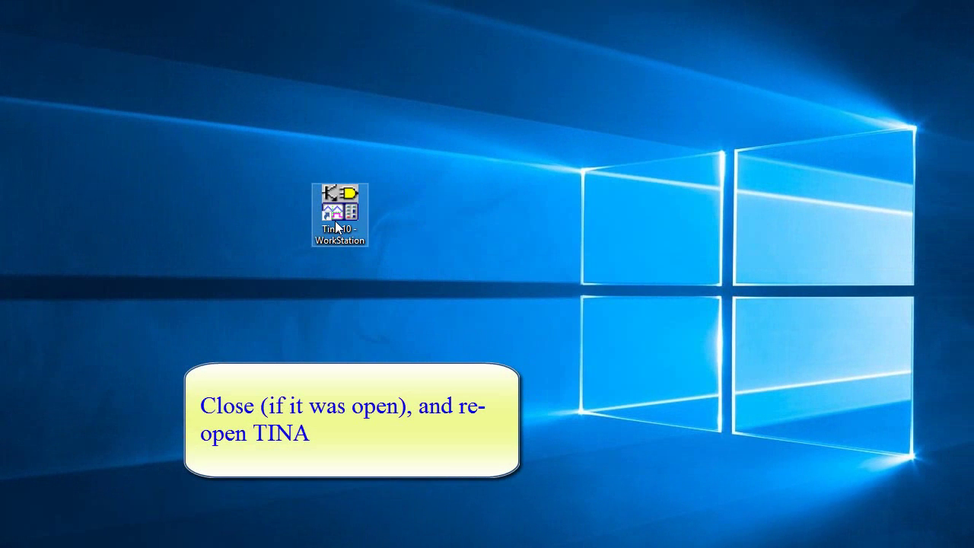
double_click(337, 226)
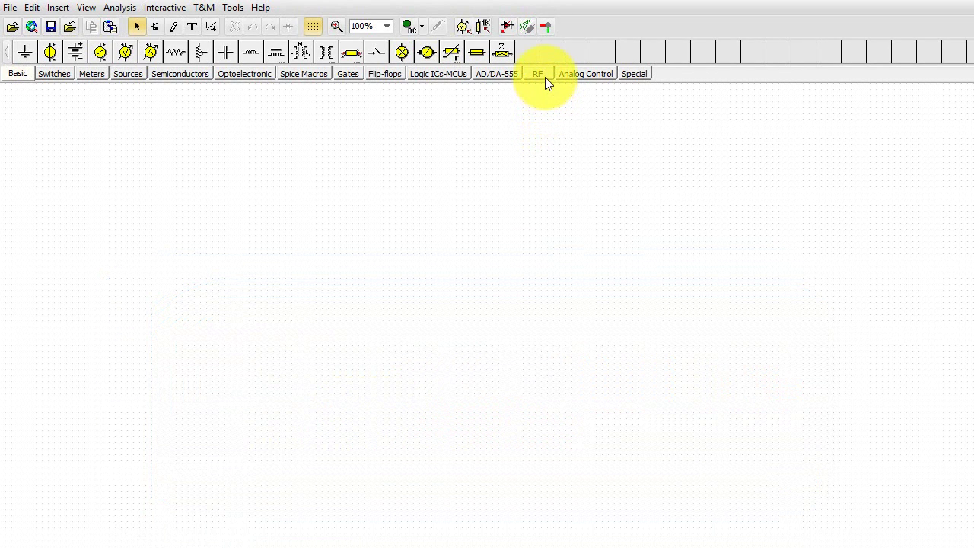
- Pick the S_BFP405/1V10MA NPN RF transistor, filtered to My S Parameter Library
click(538, 75)
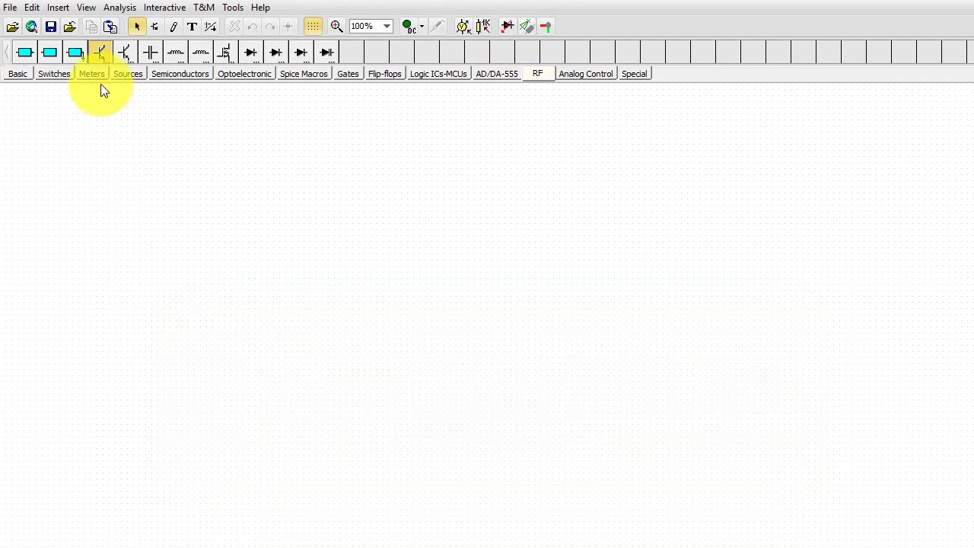
click(98, 53)
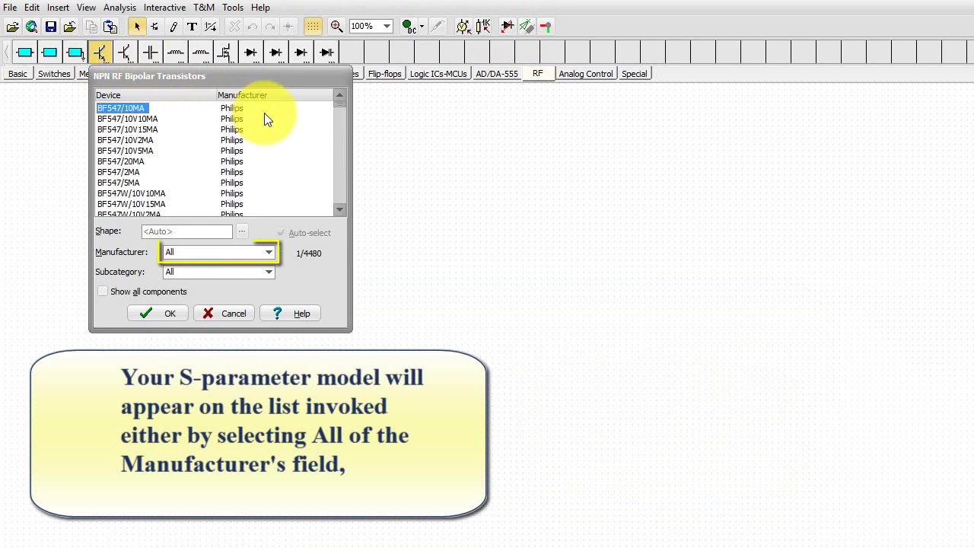
click(338, 104)
drag(338, 104, 339, 207)
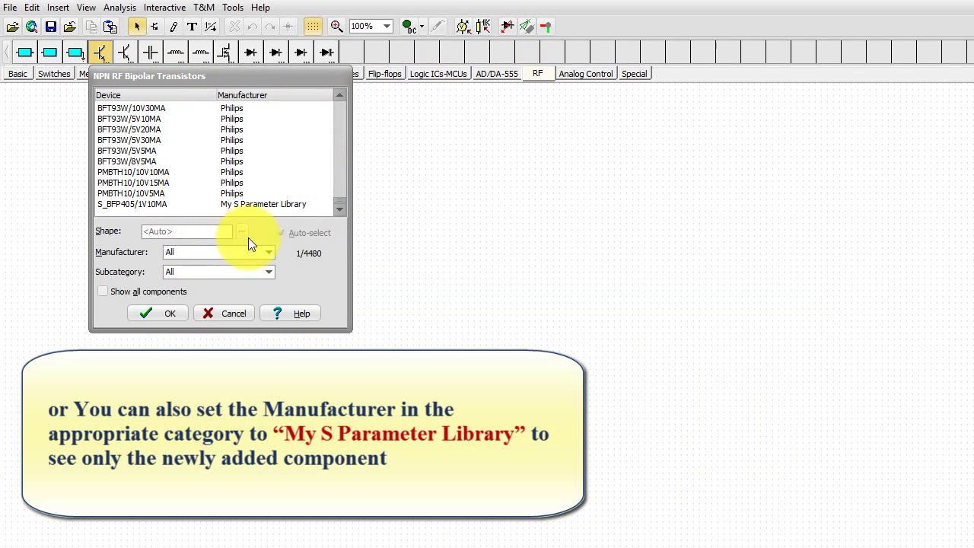
click(269, 253)
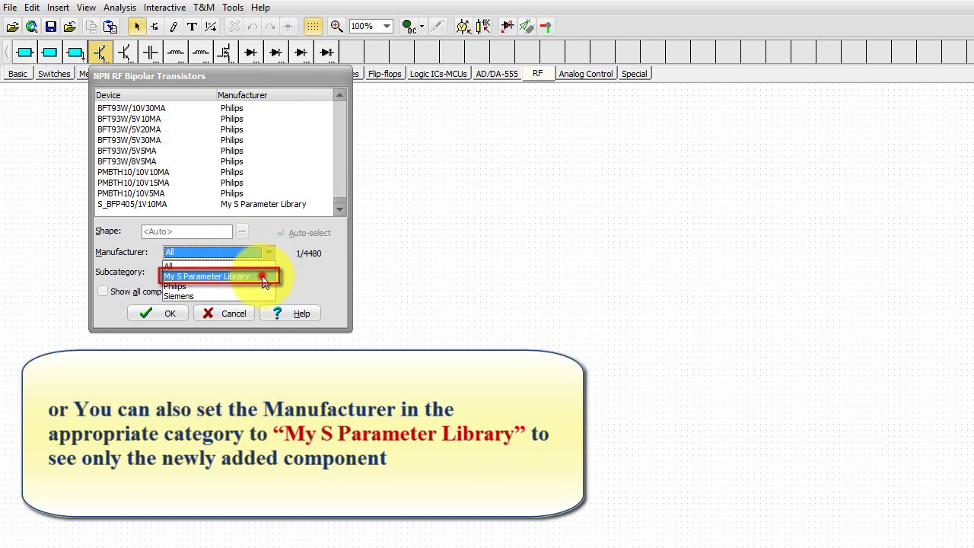
click(263, 278)
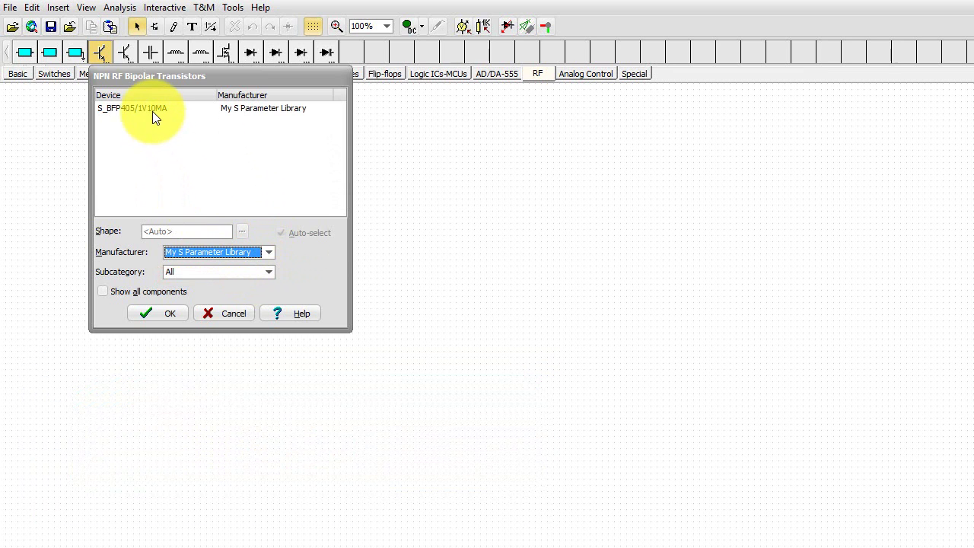
click(153, 111)
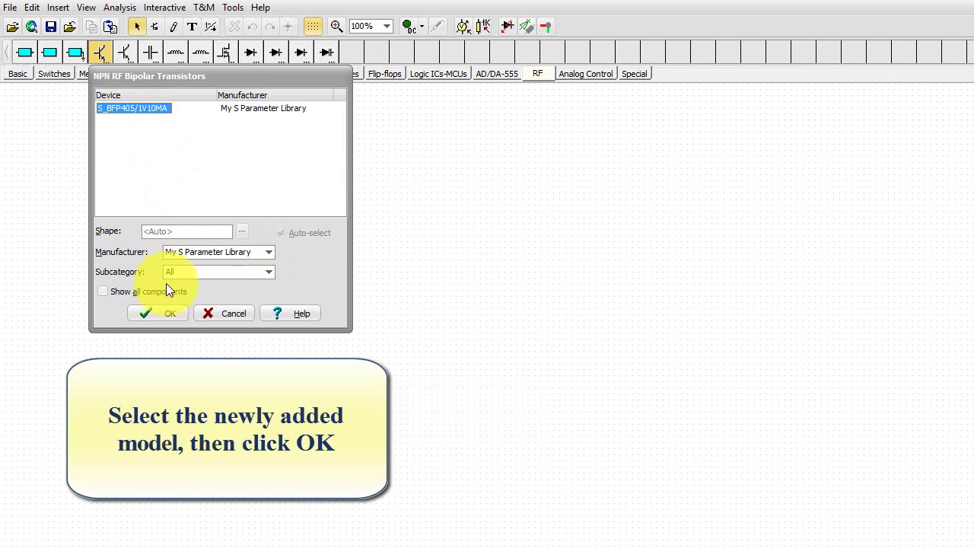
click(164, 314)
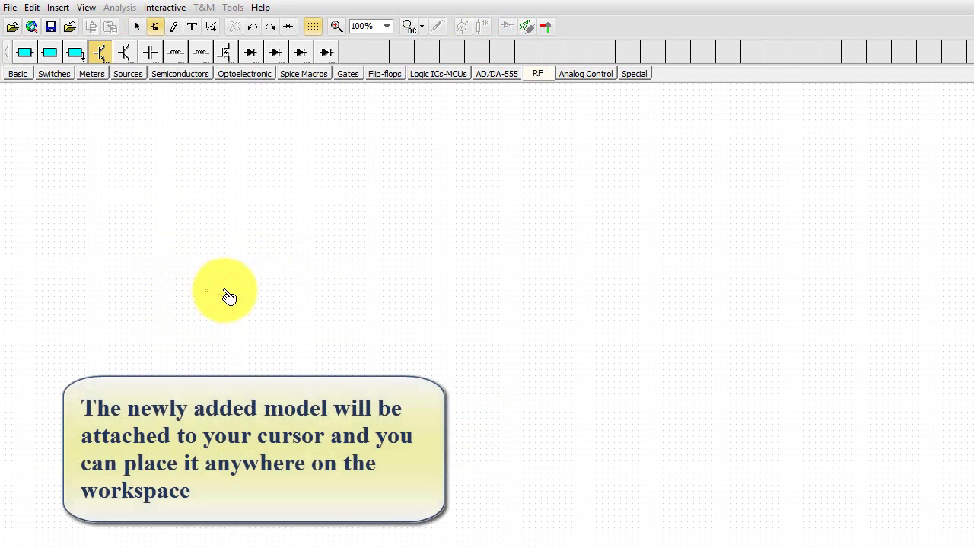
- Place transistor T1 on the schematic and open its S-parameter properties
click(303, 256)
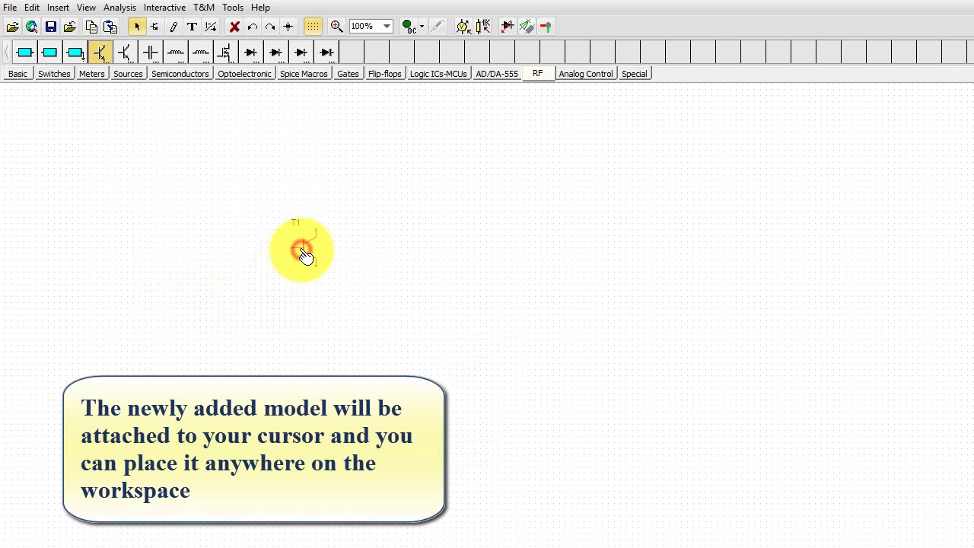
click(409, 319)
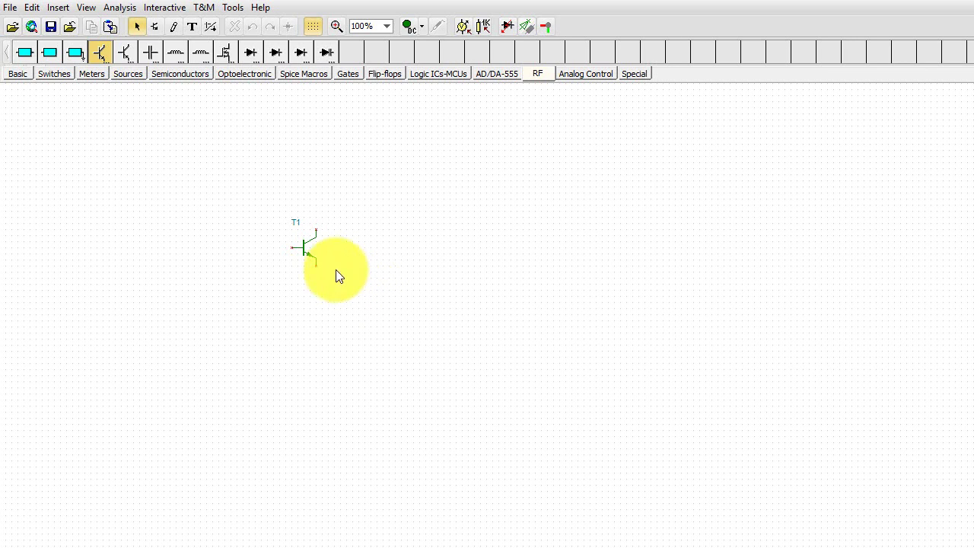
double_click(304, 248)
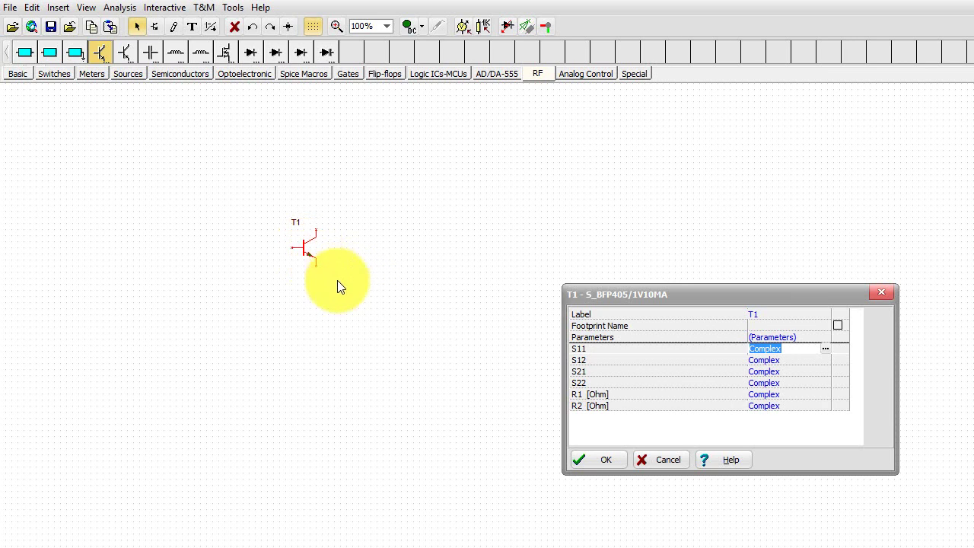